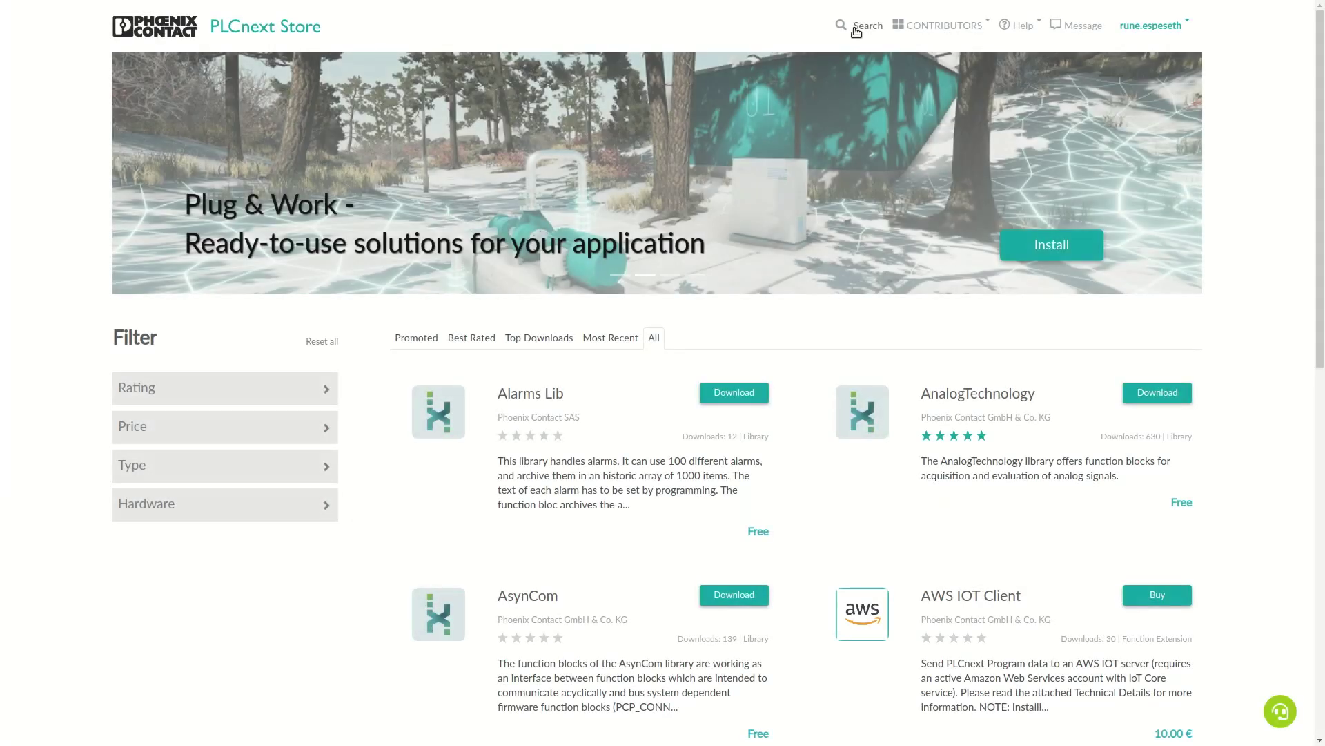
Search PLCnext Store for 'cdpio' and start installing the CDPIO for PLCnext result
click(856, 31)
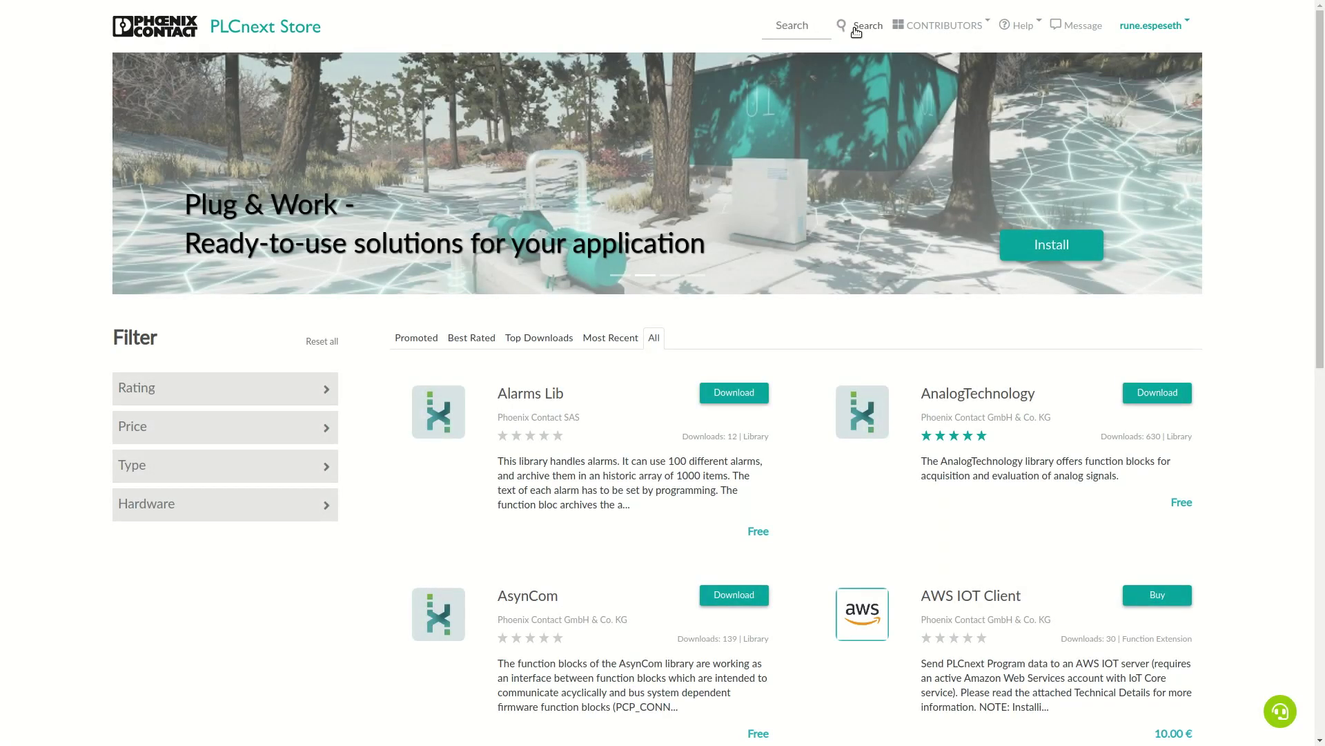
text(cdpio)
click(842, 34)
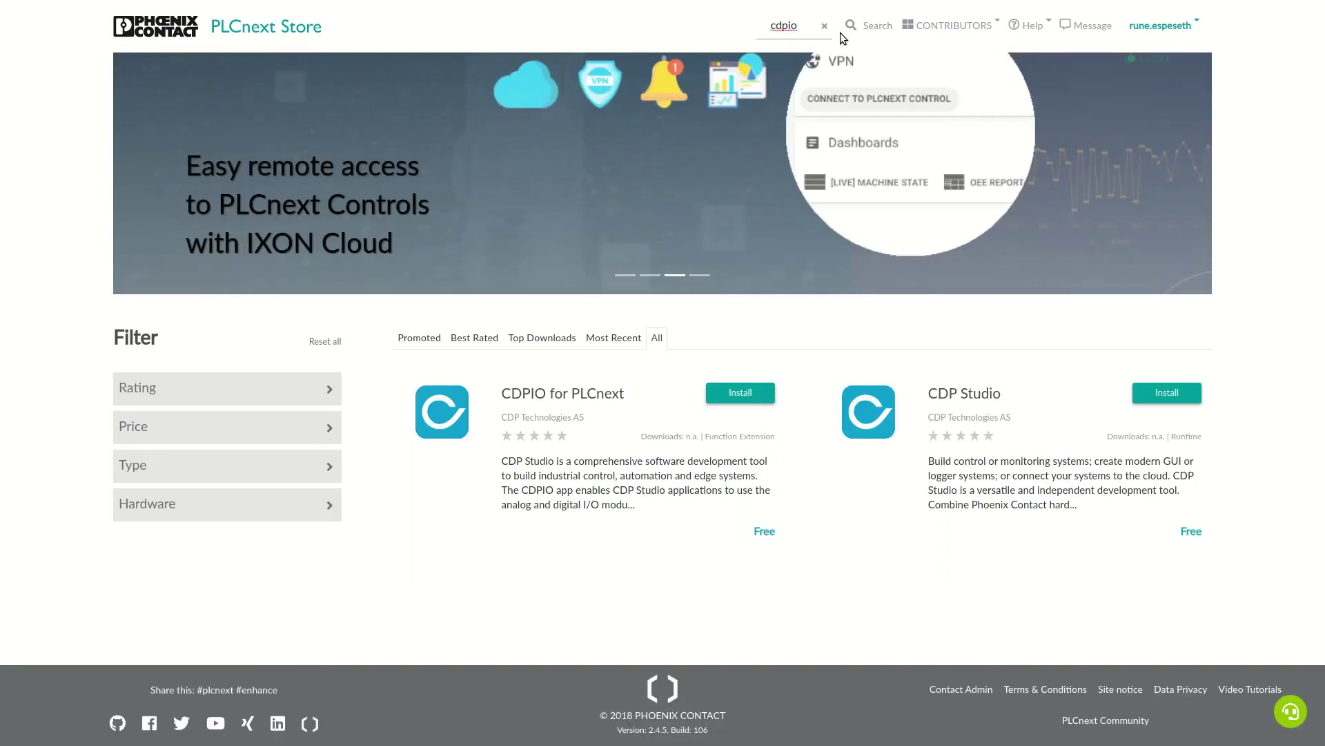
click(740, 393)
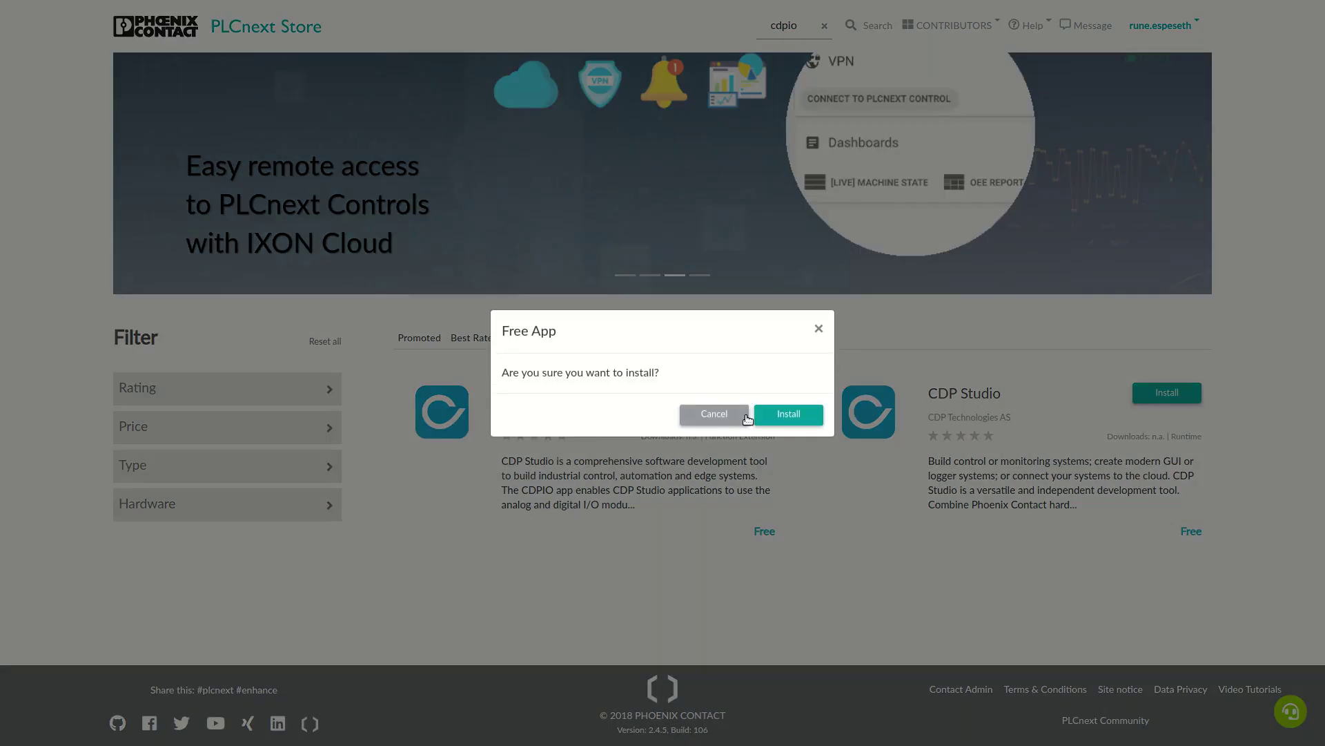
Confirm the free install, accept the offline terms, and download the CDPIO app container
click(789, 415)
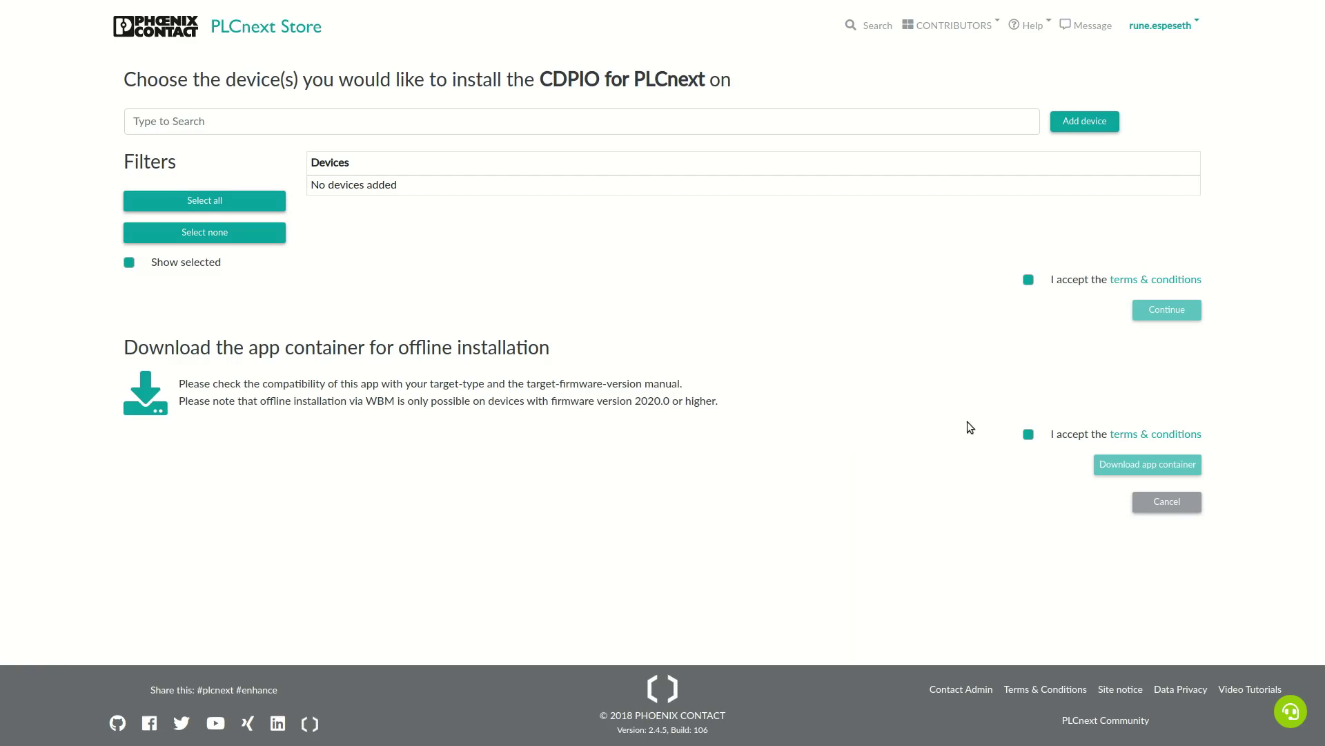
click(1027, 435)
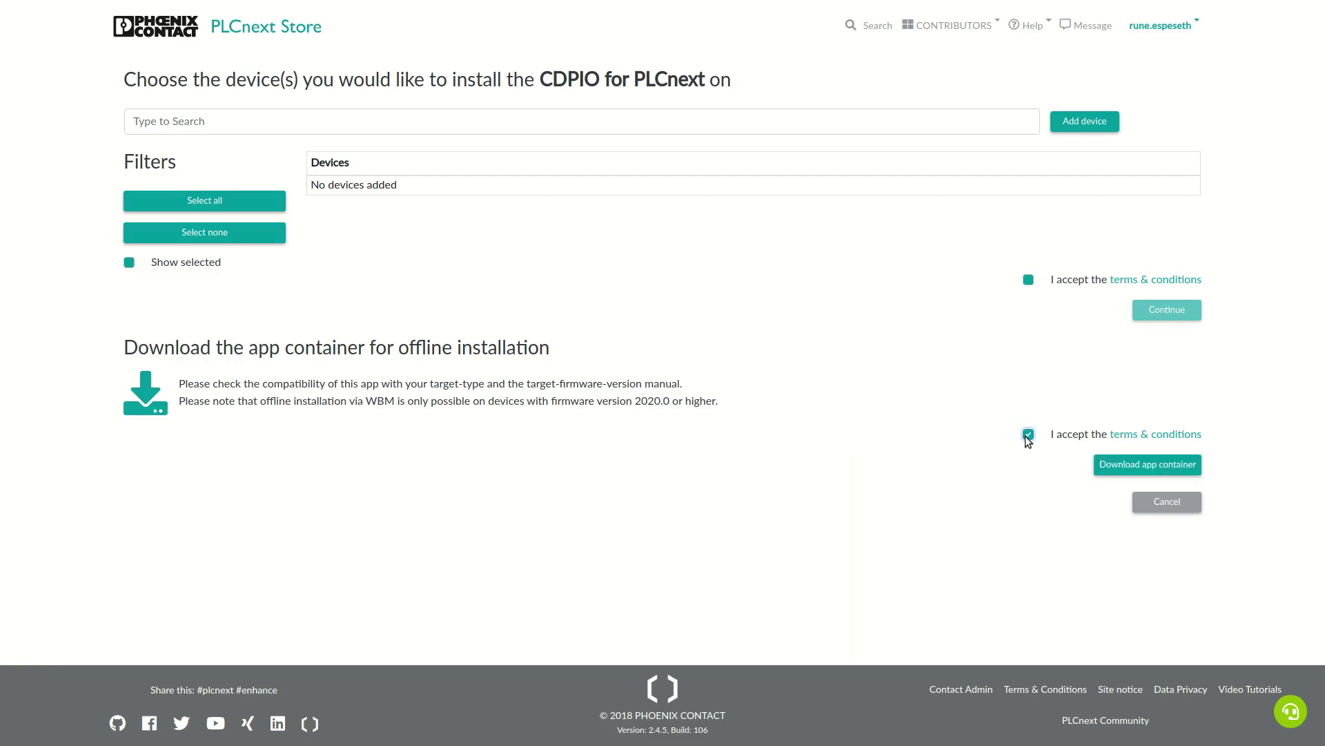
click(1135, 469)
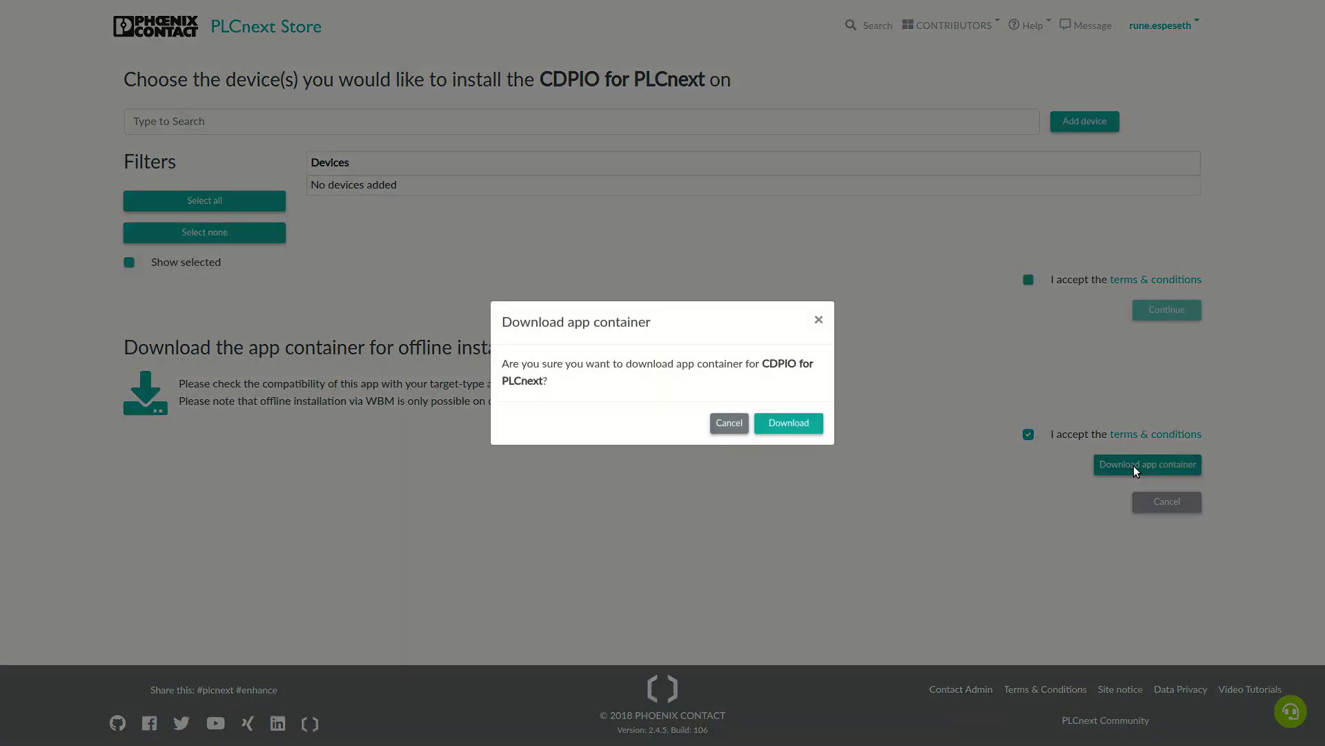
click(793, 423)
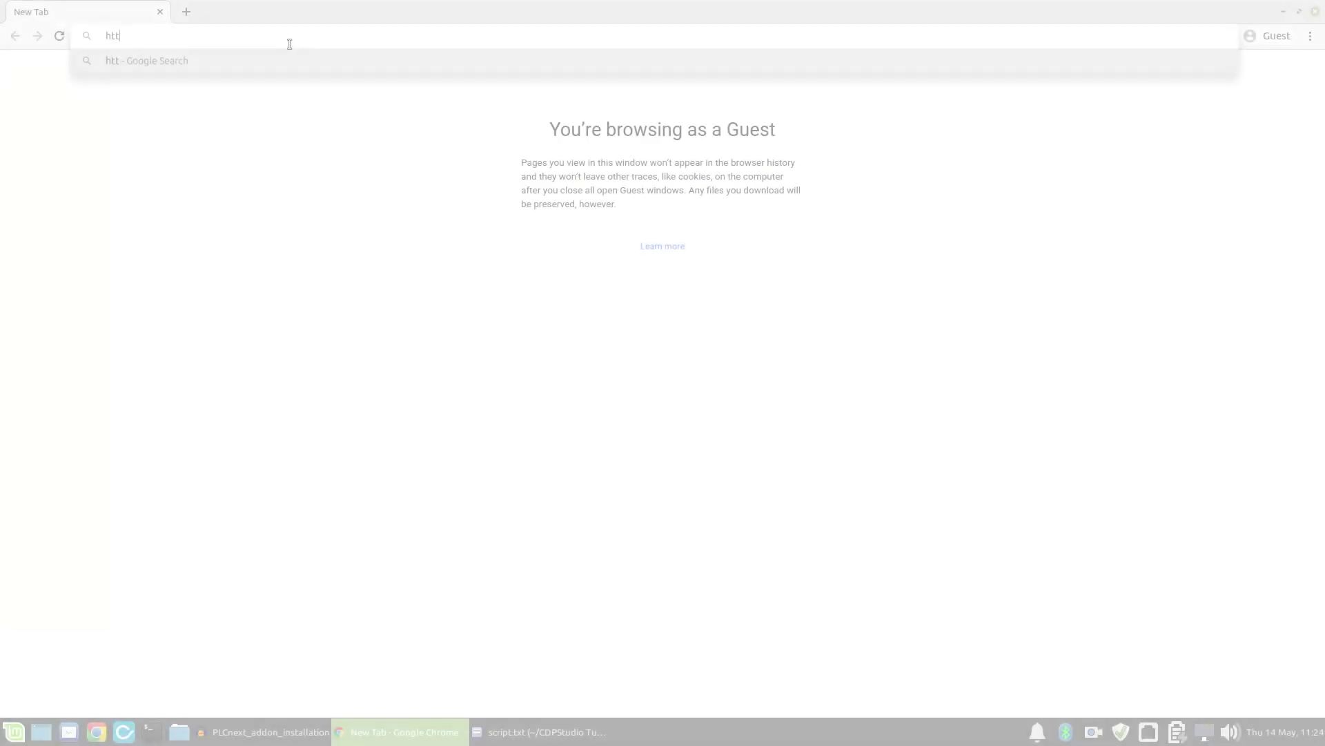
text(p://)
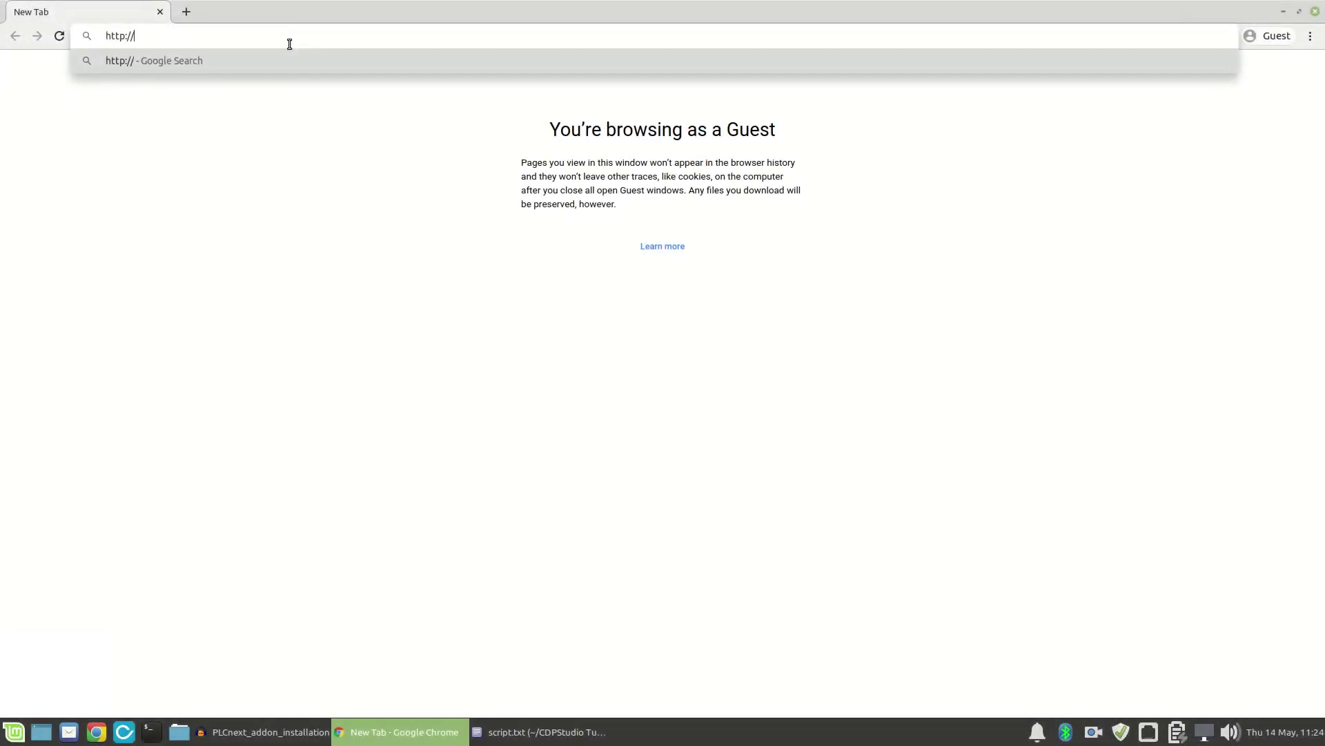
text(192.168.1.10)
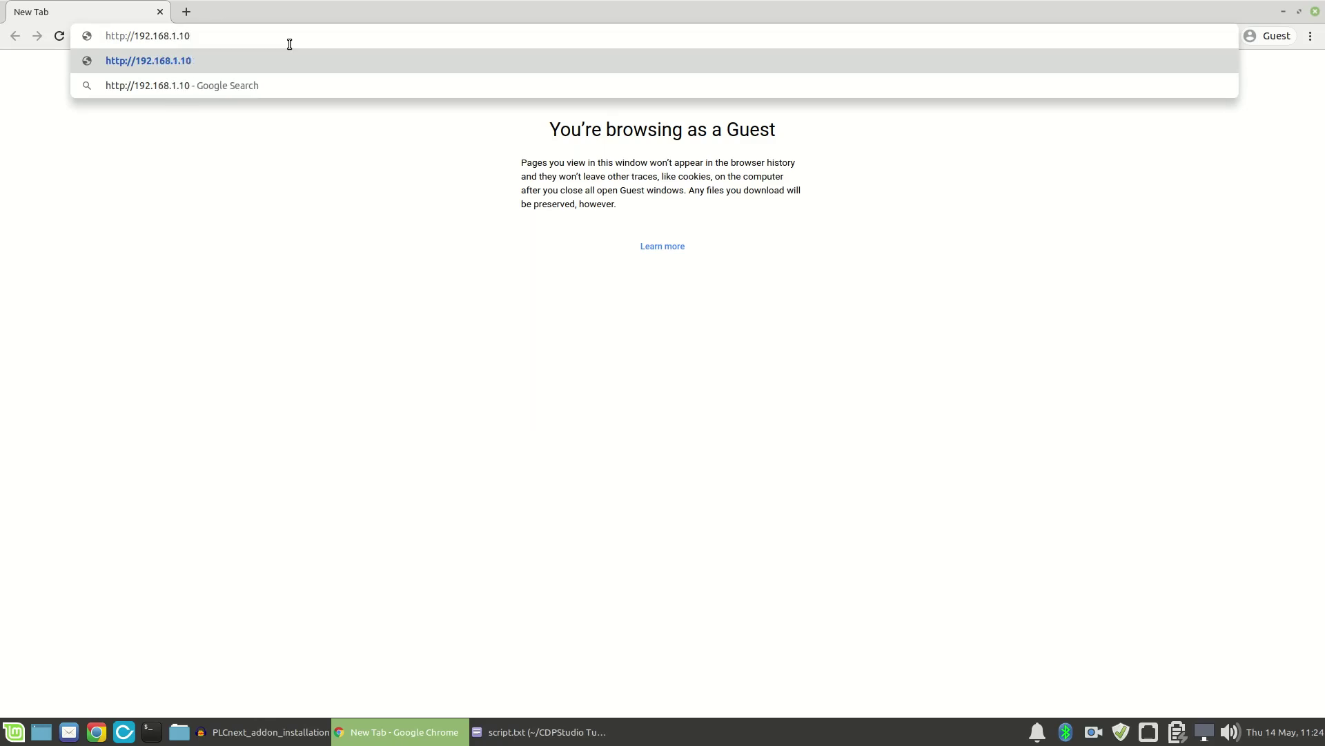
key(Return)
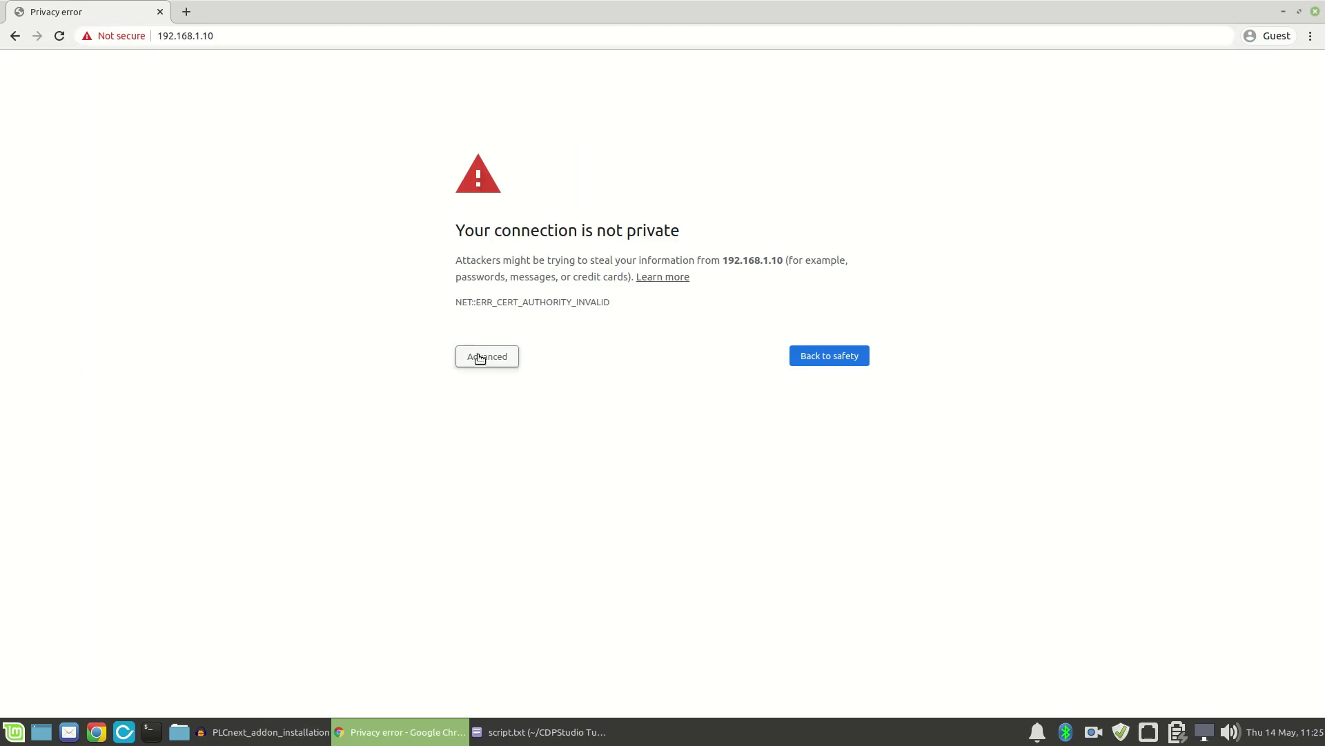
click(480, 358)
click(509, 463)
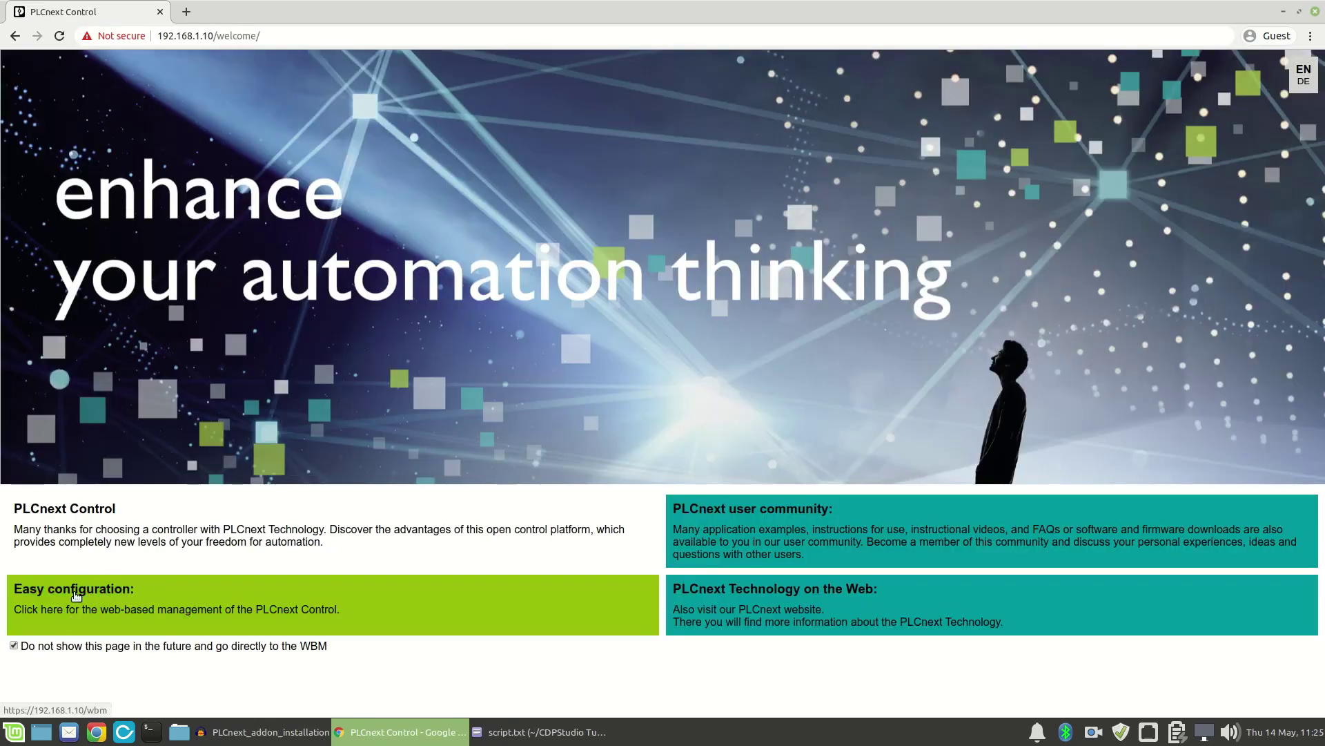
Log in to the web-based management with the admin username and password
click(75, 597)
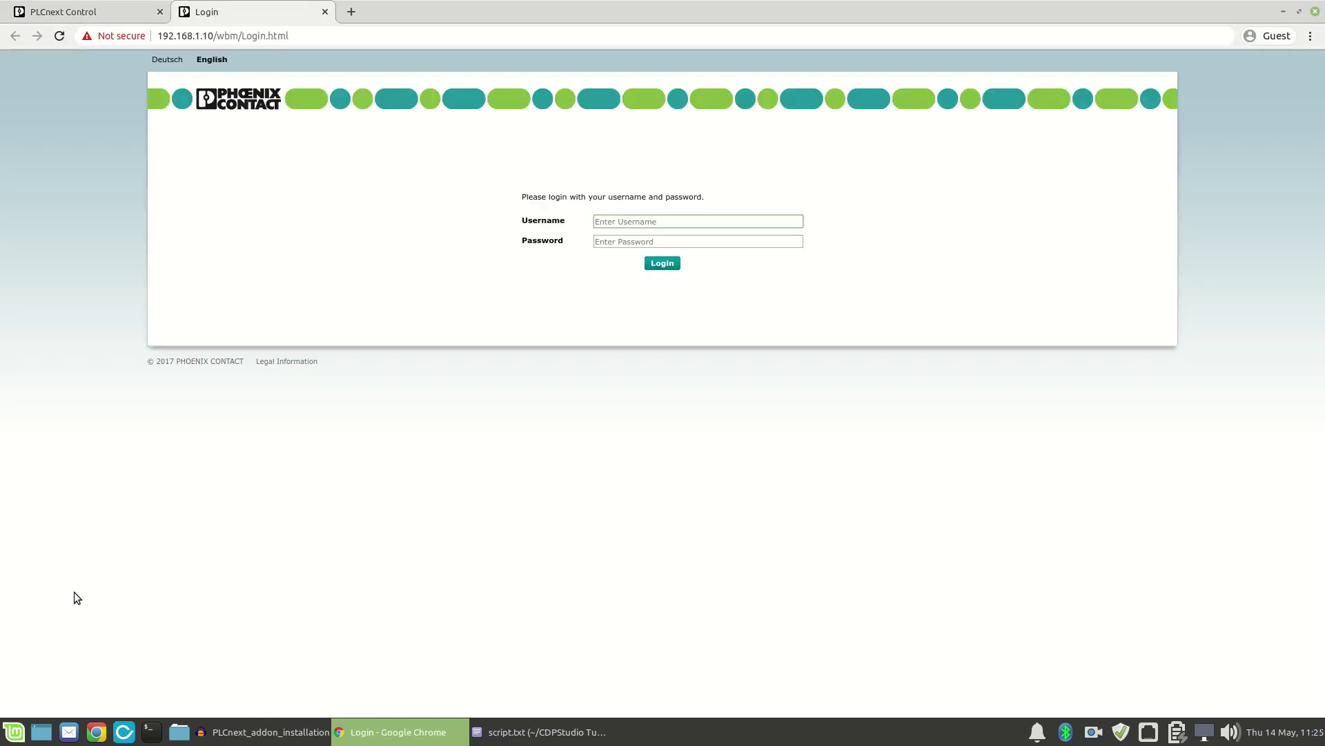
click(624, 219)
text(admin)
key(Tab)
text(••••••••)
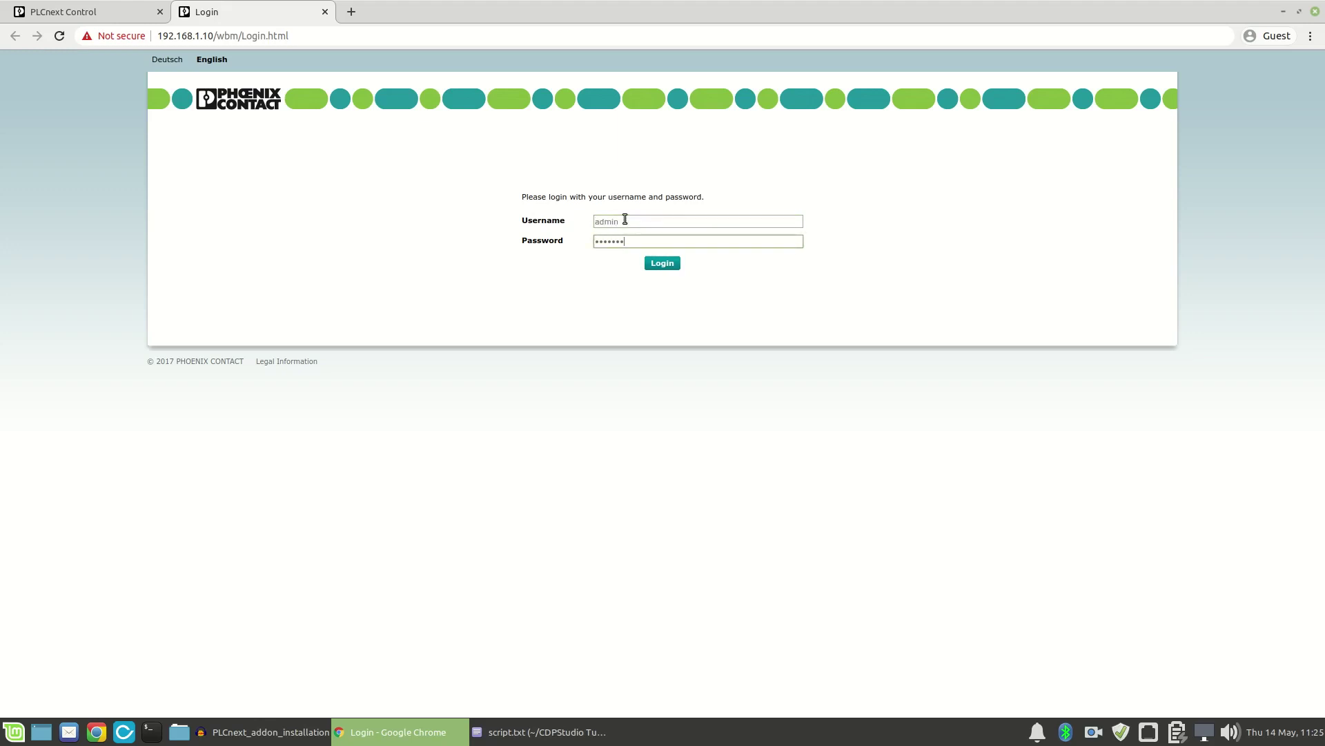
key(Return)
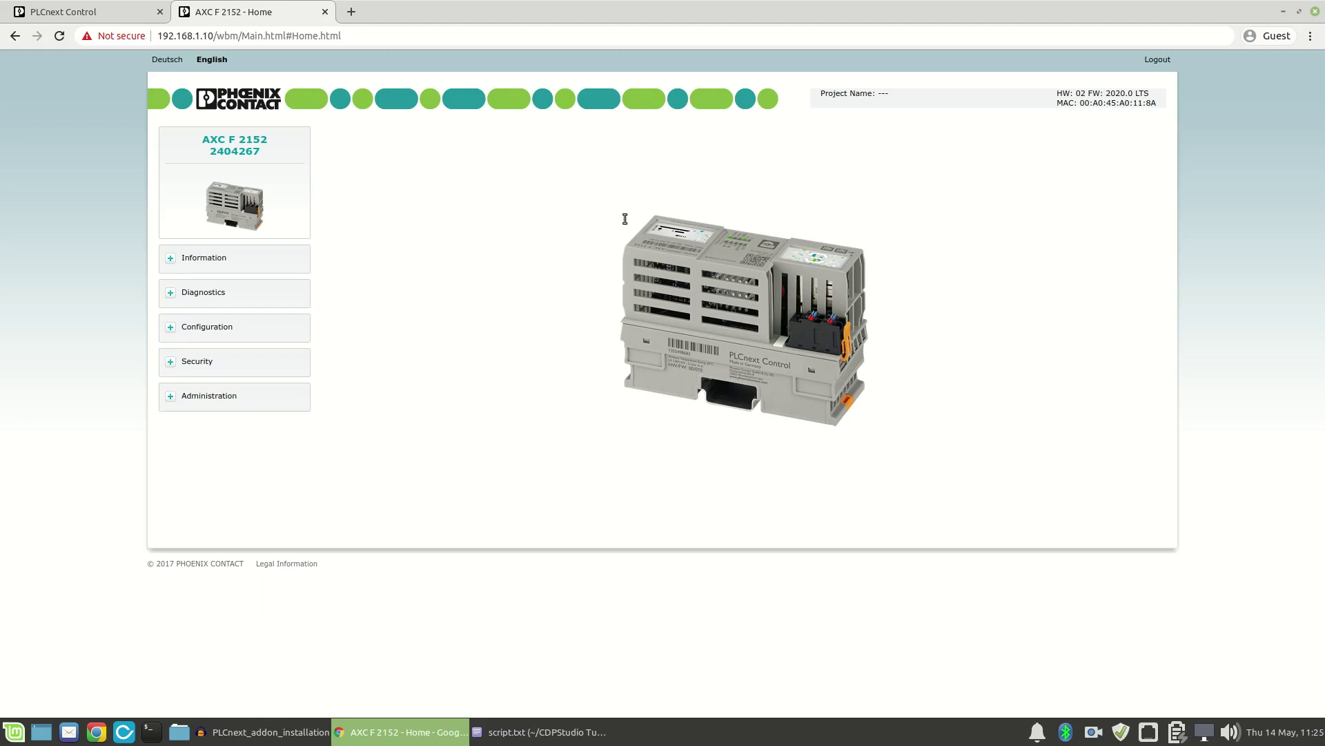
Install CDPIO-20200123121902.app from Downloads under PLCnext Apps and start it, accepting the reboot
click(171, 397)
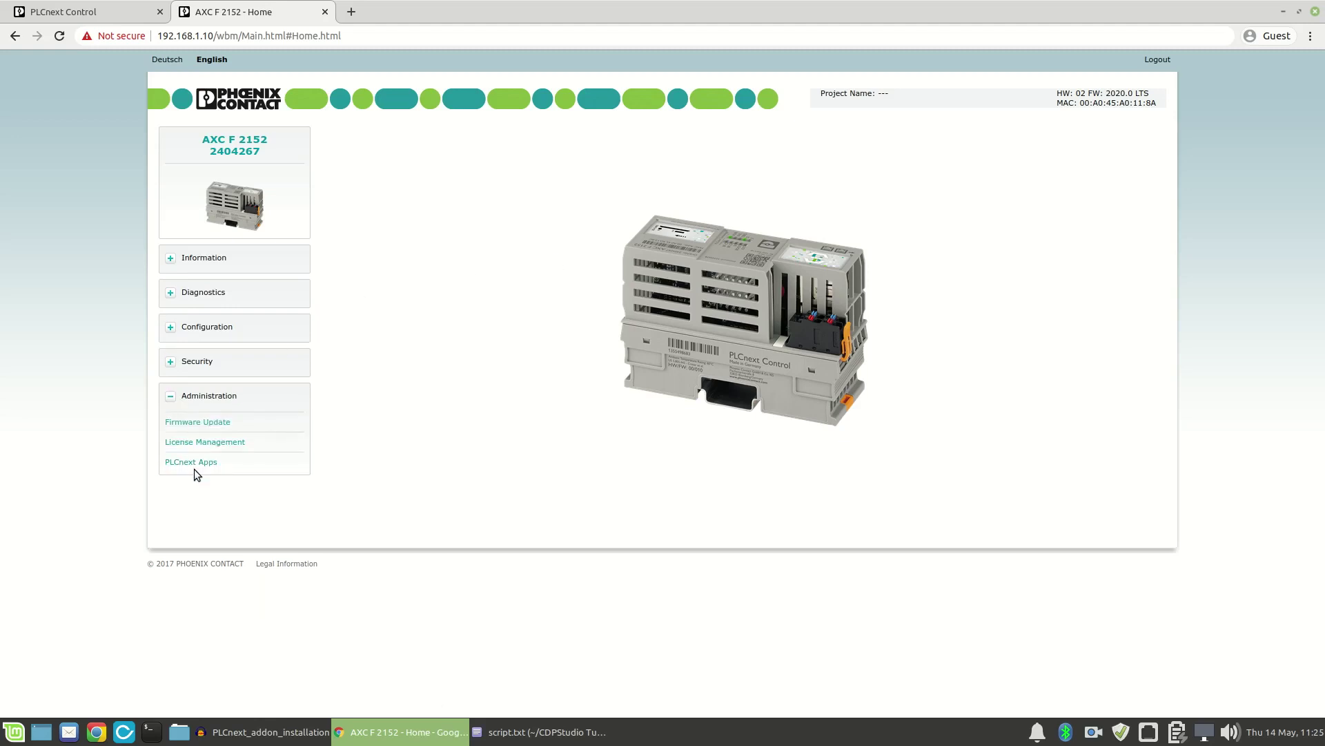
click(195, 463)
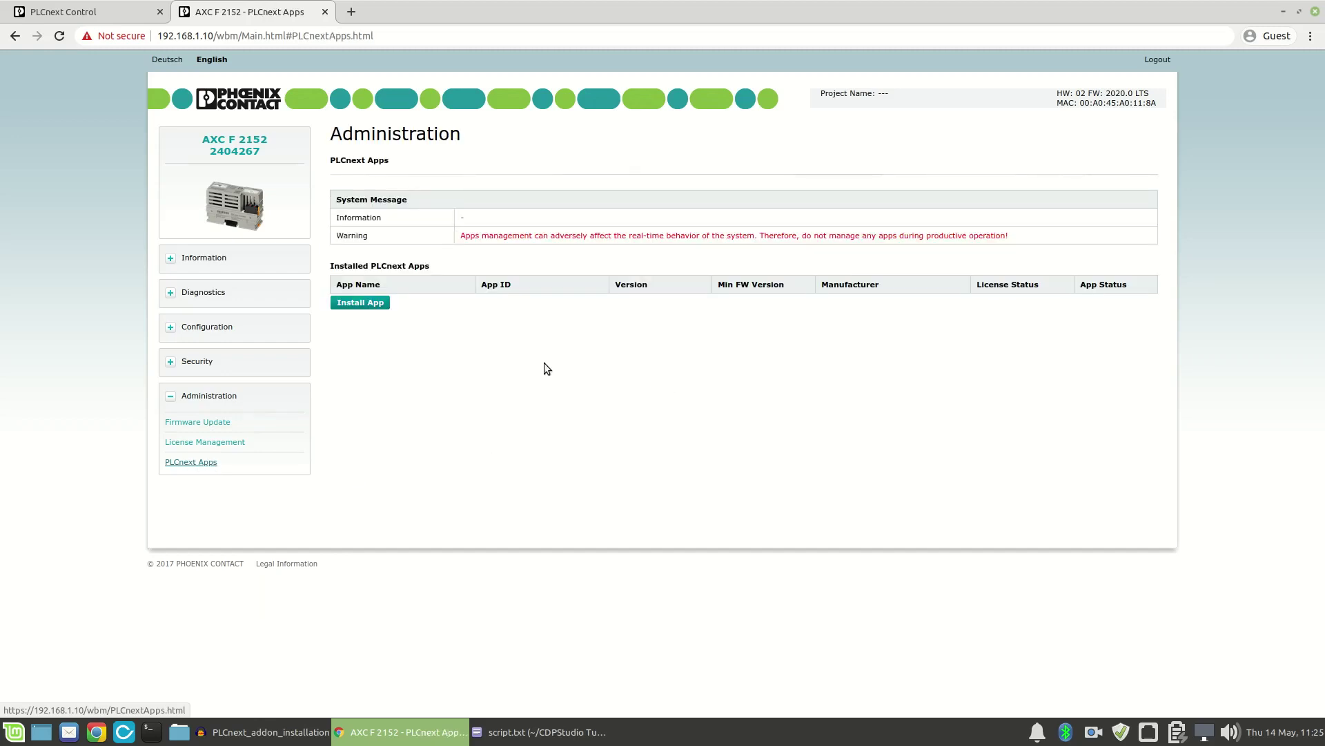
click(377, 308)
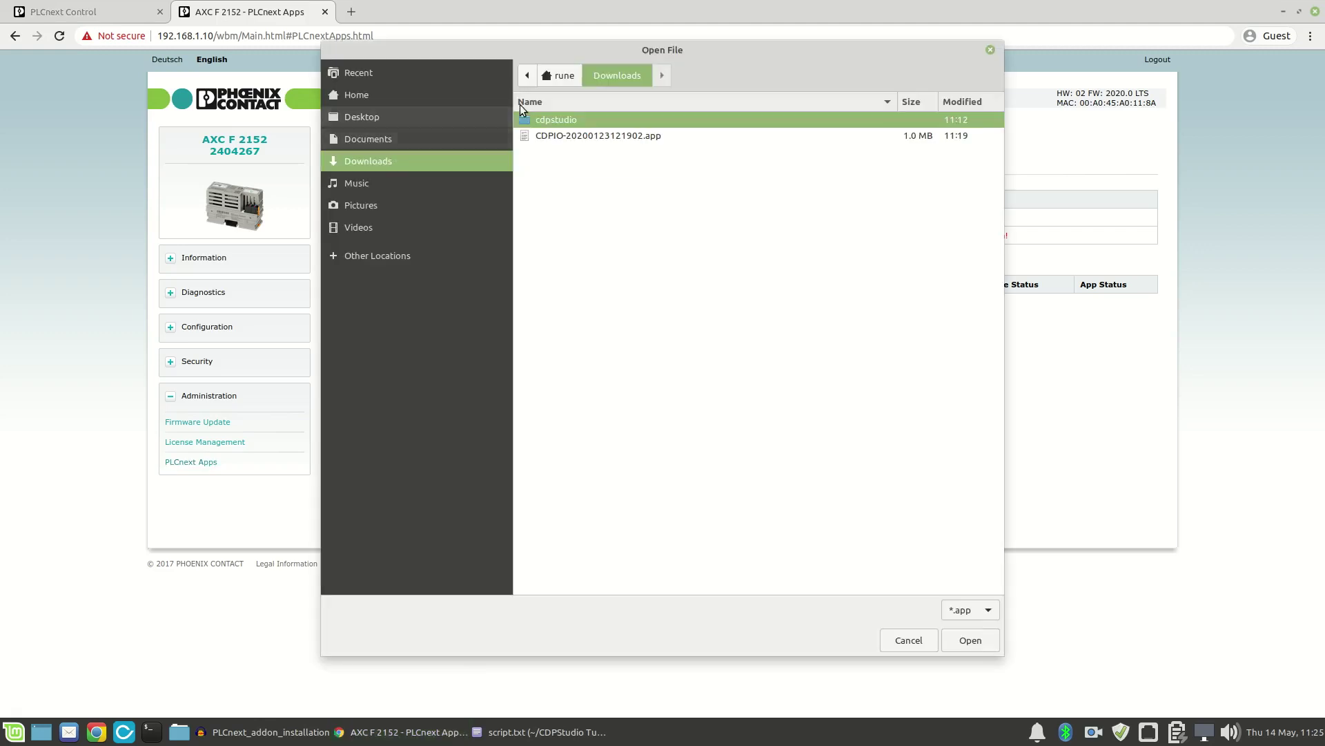
click(591, 136)
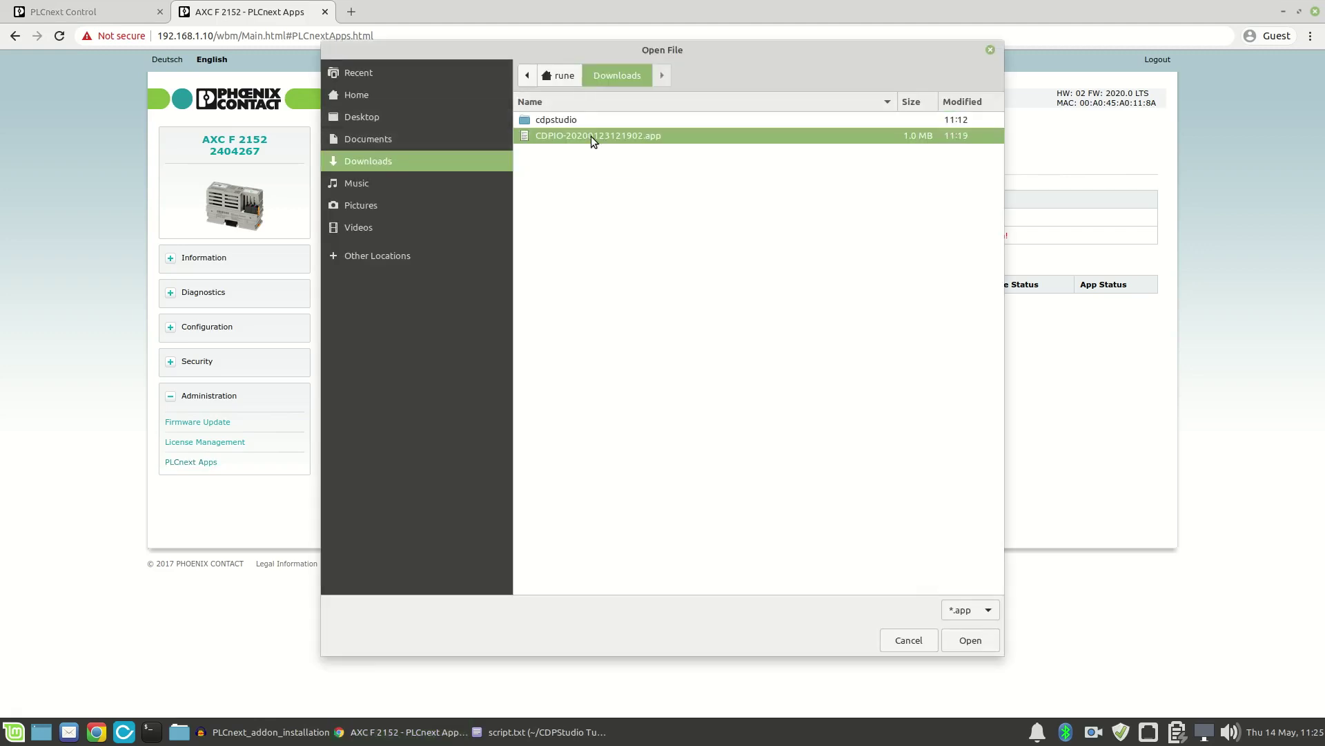
click(984, 644)
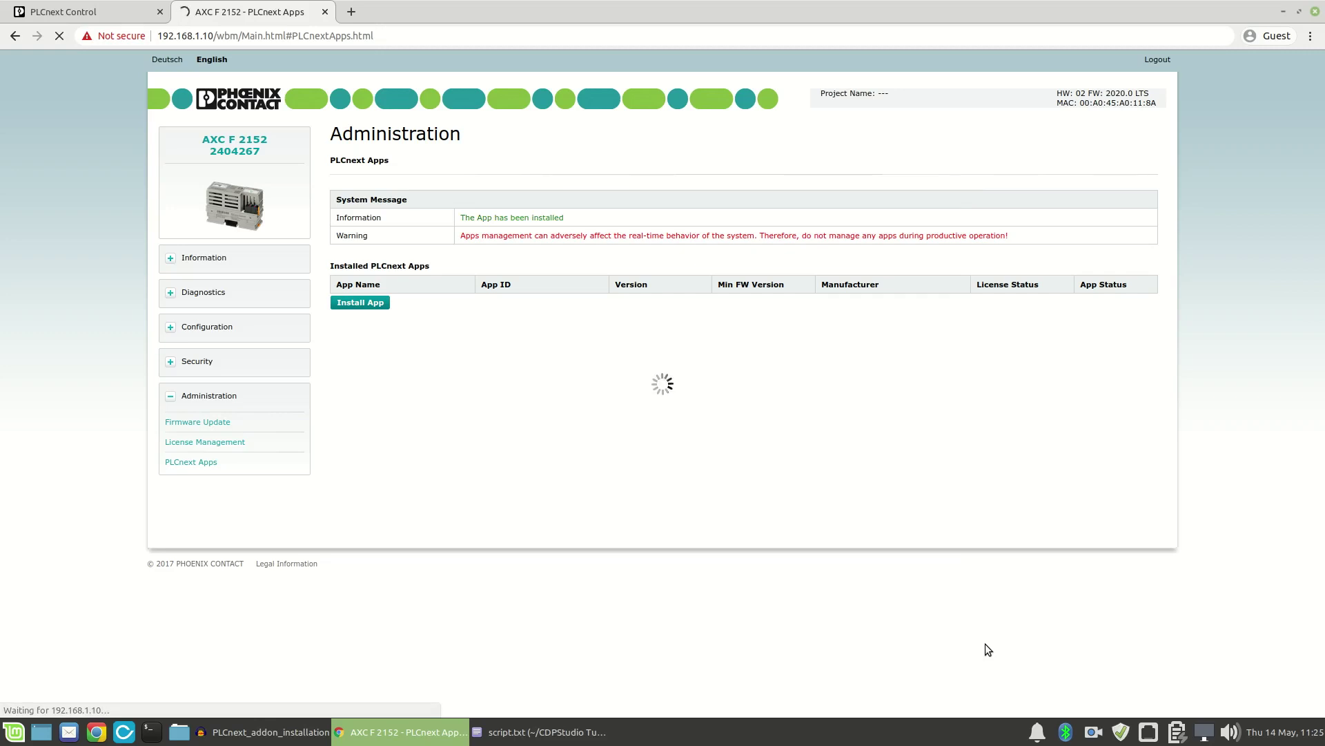
click(1035, 311)
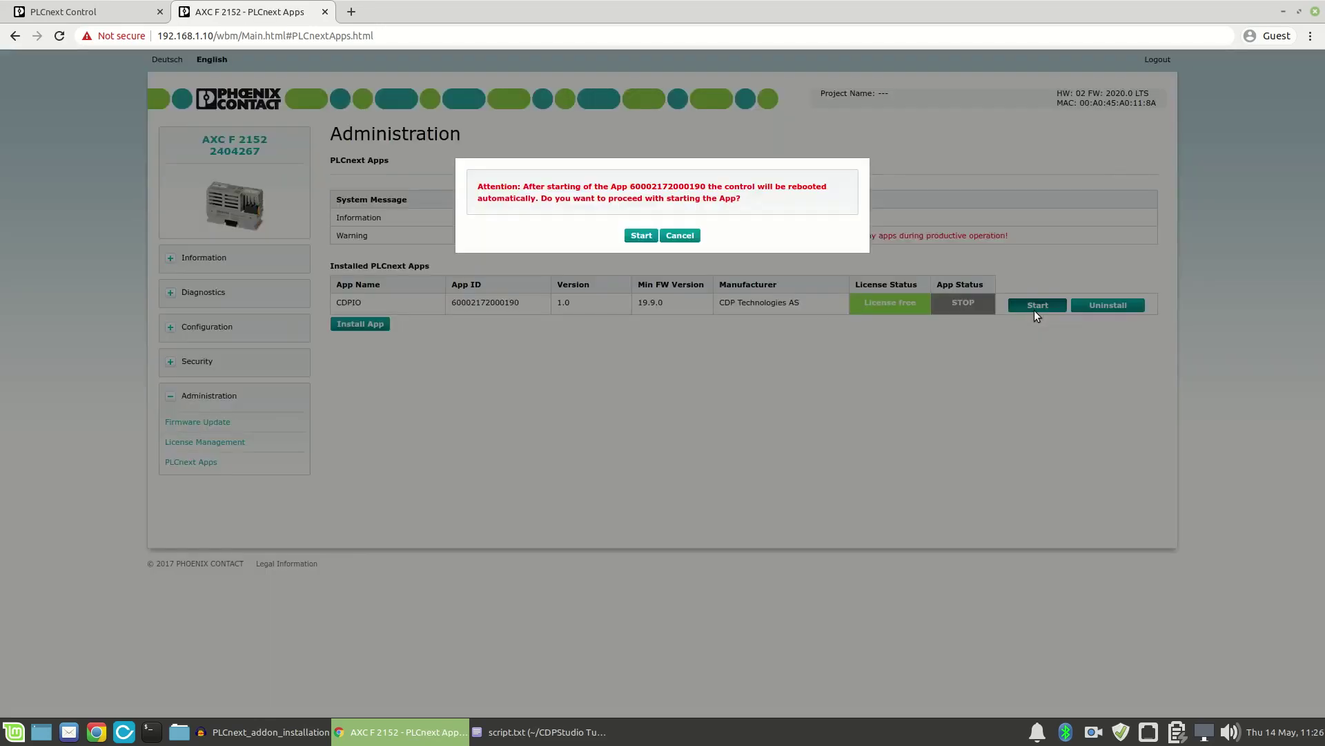
click(640, 236)
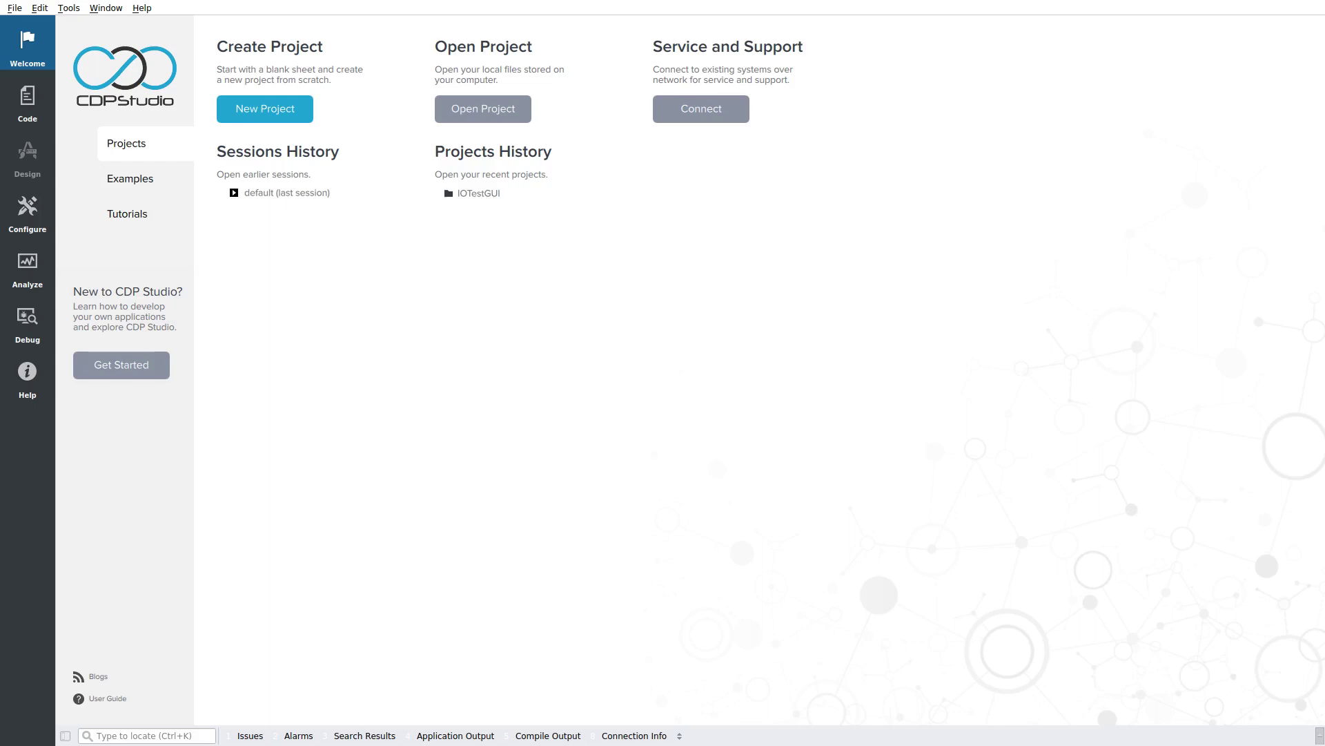
key(ctrl+alt+t)
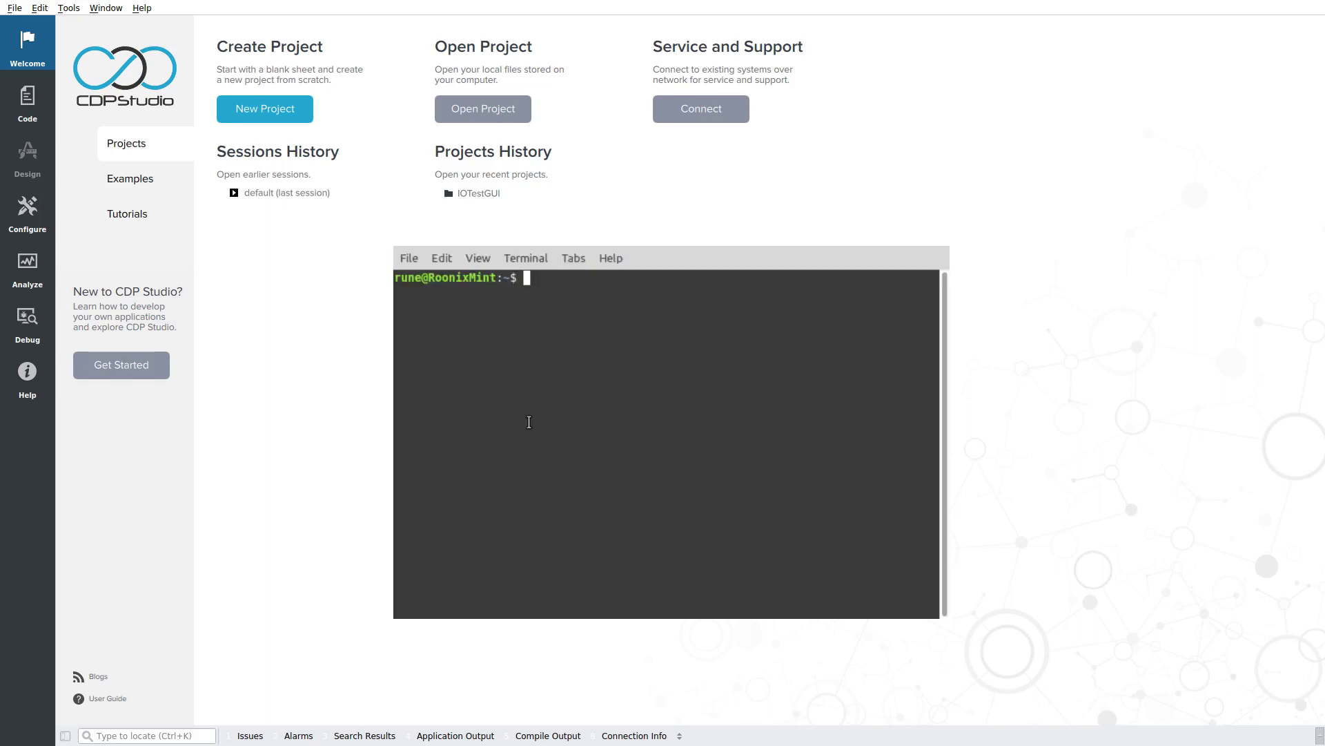
text(ssh admin@192)
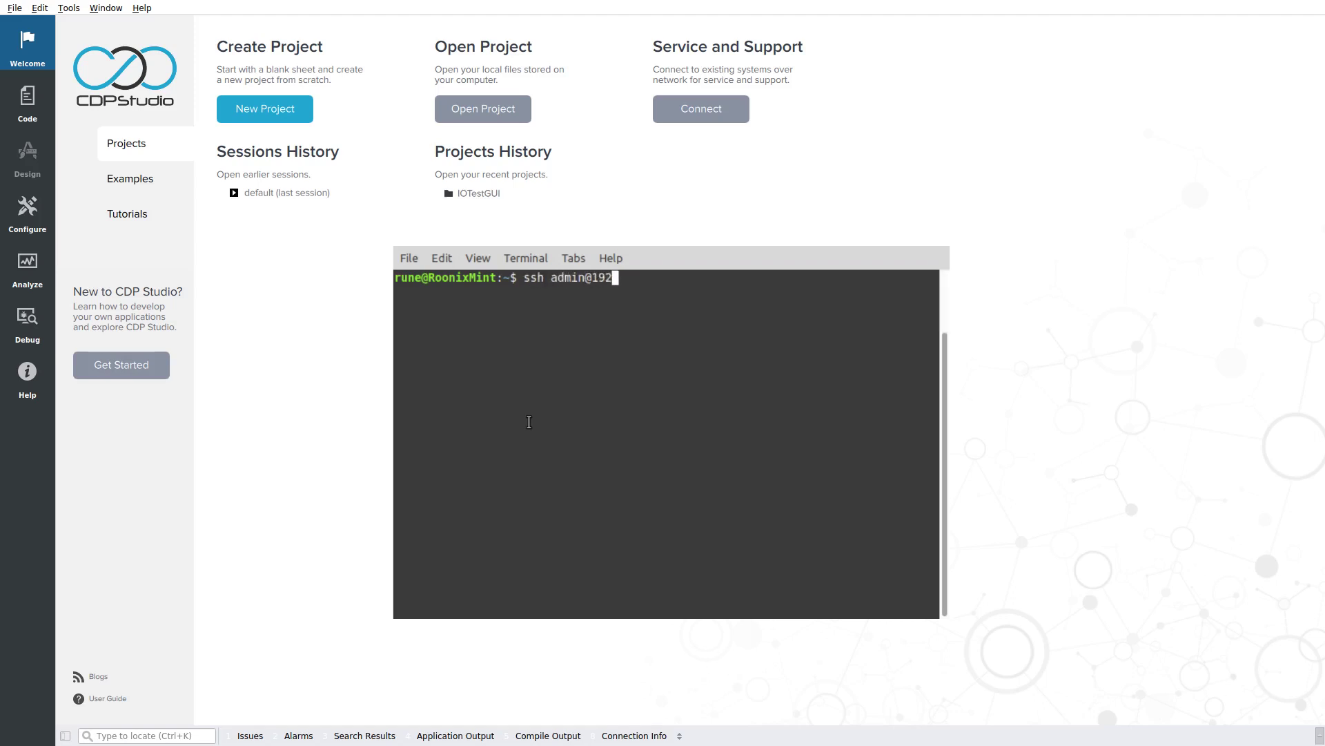
text(.168.1.10)
key(Return)
text(yes)
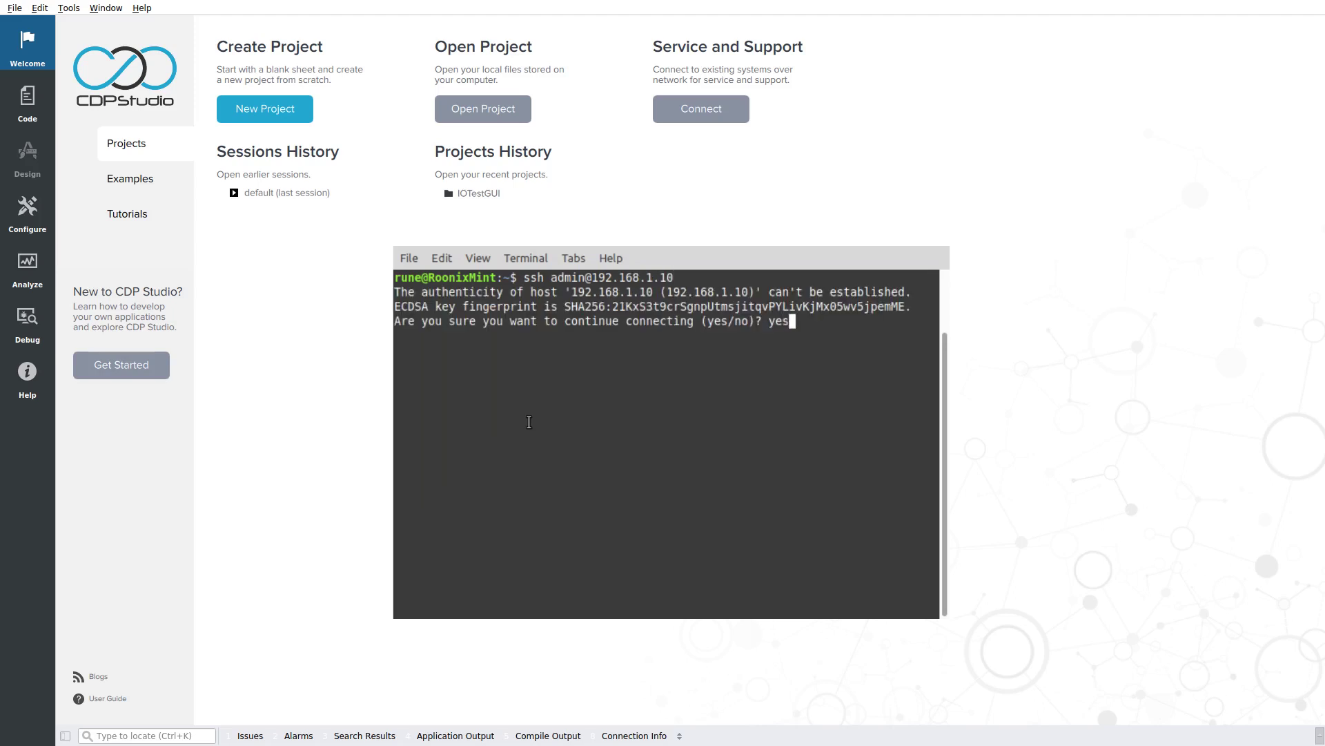
key(Return)
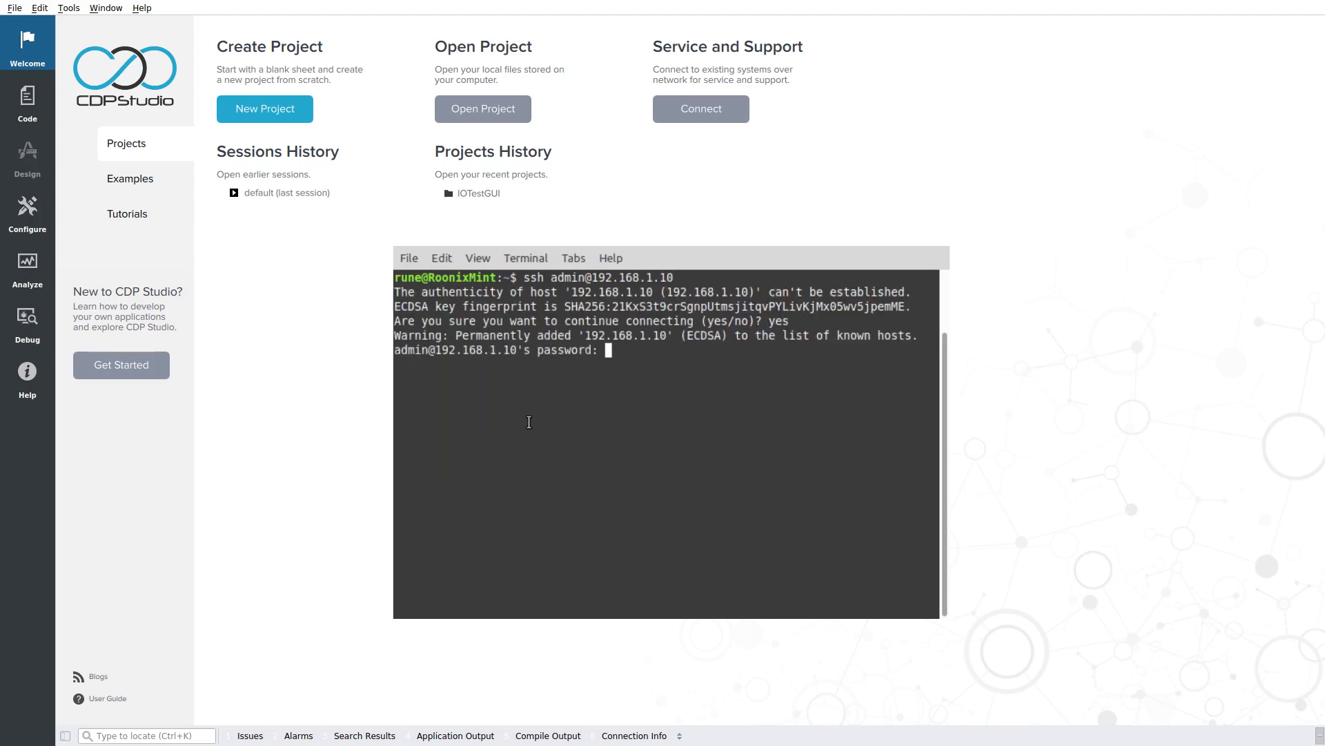
key(Return)
Run install_cdpio.sh, answering 'n' that no root password is set yet
text(install_c)
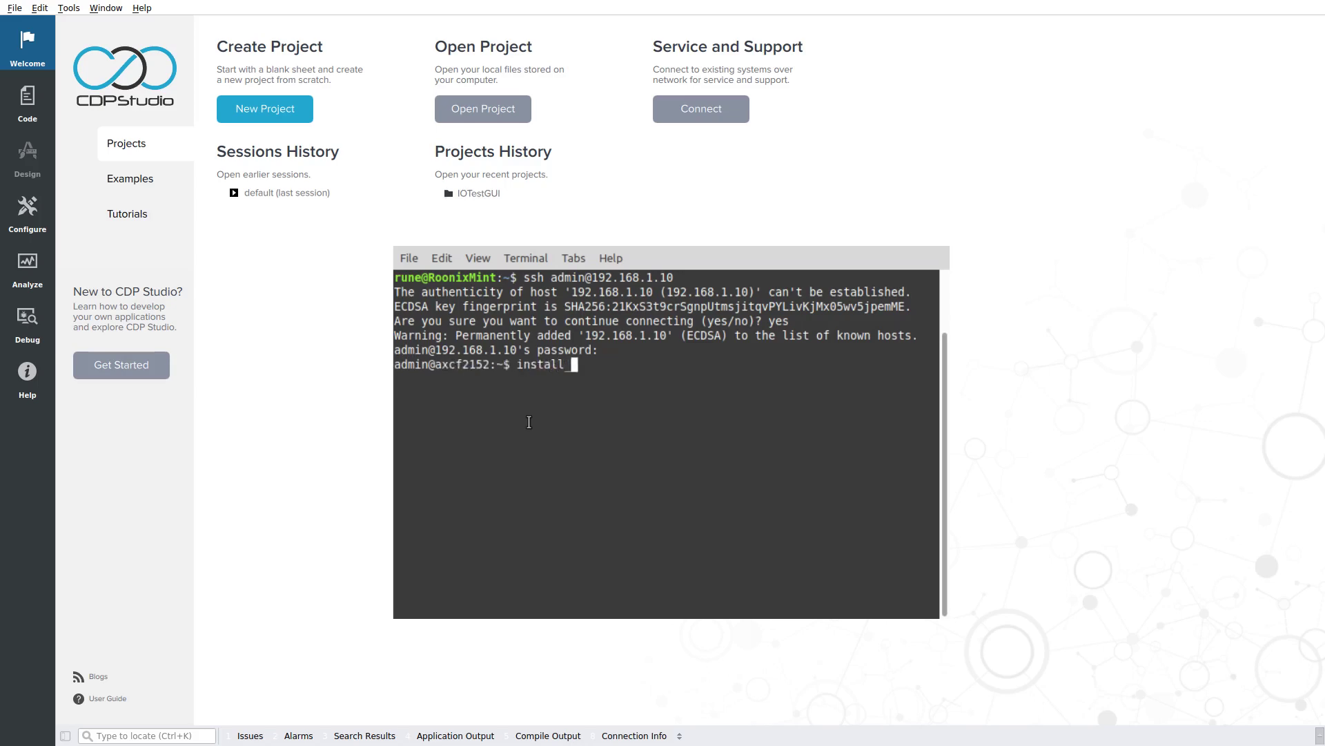
key(Tab)
key(Return)
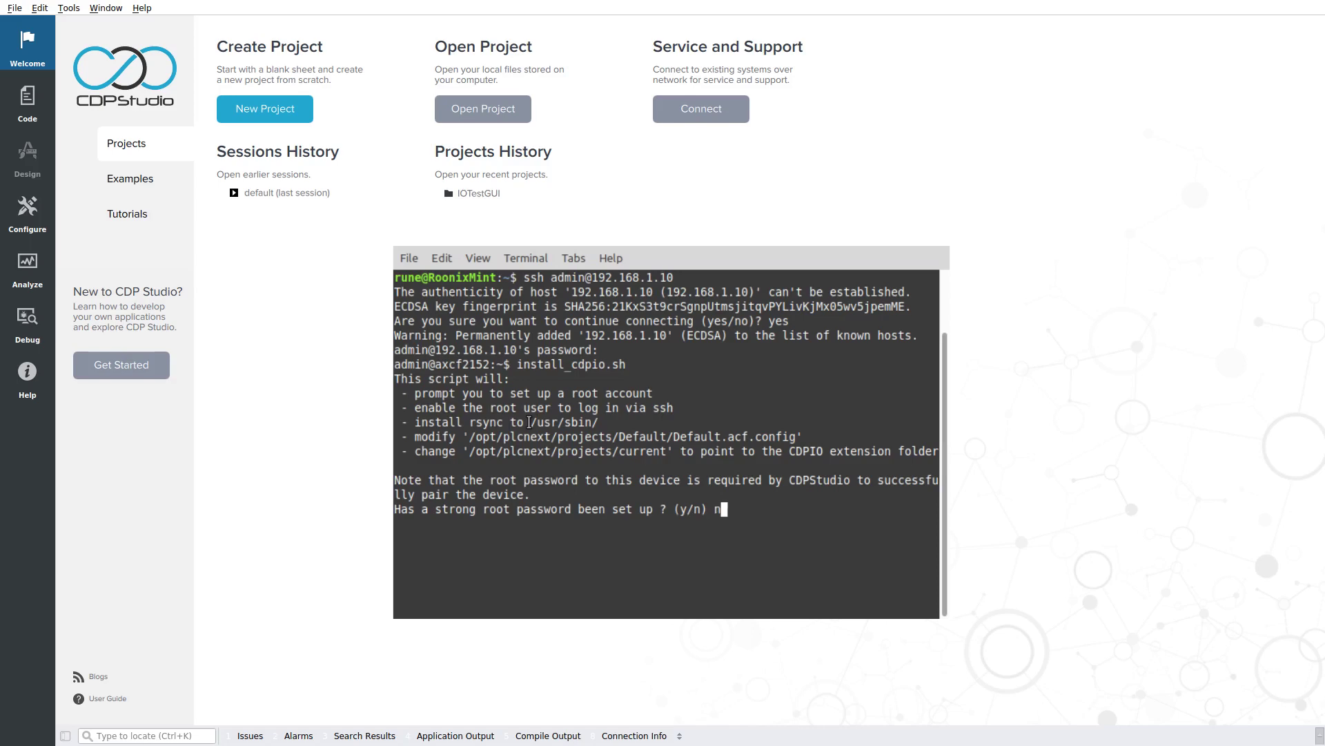
text(n)
key(Return)
Agree with 'y' to set a new root password, then enter and confirm it
text(y)
key(Return)
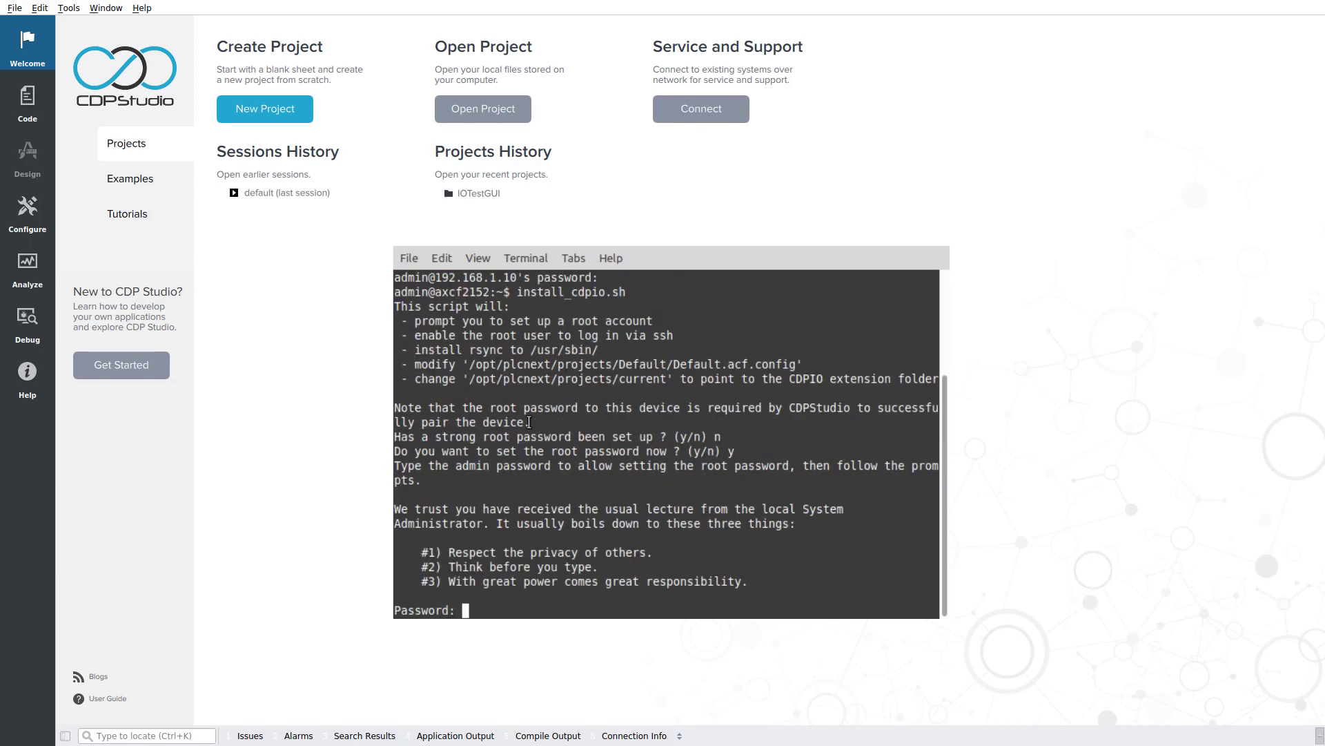
key(Return)
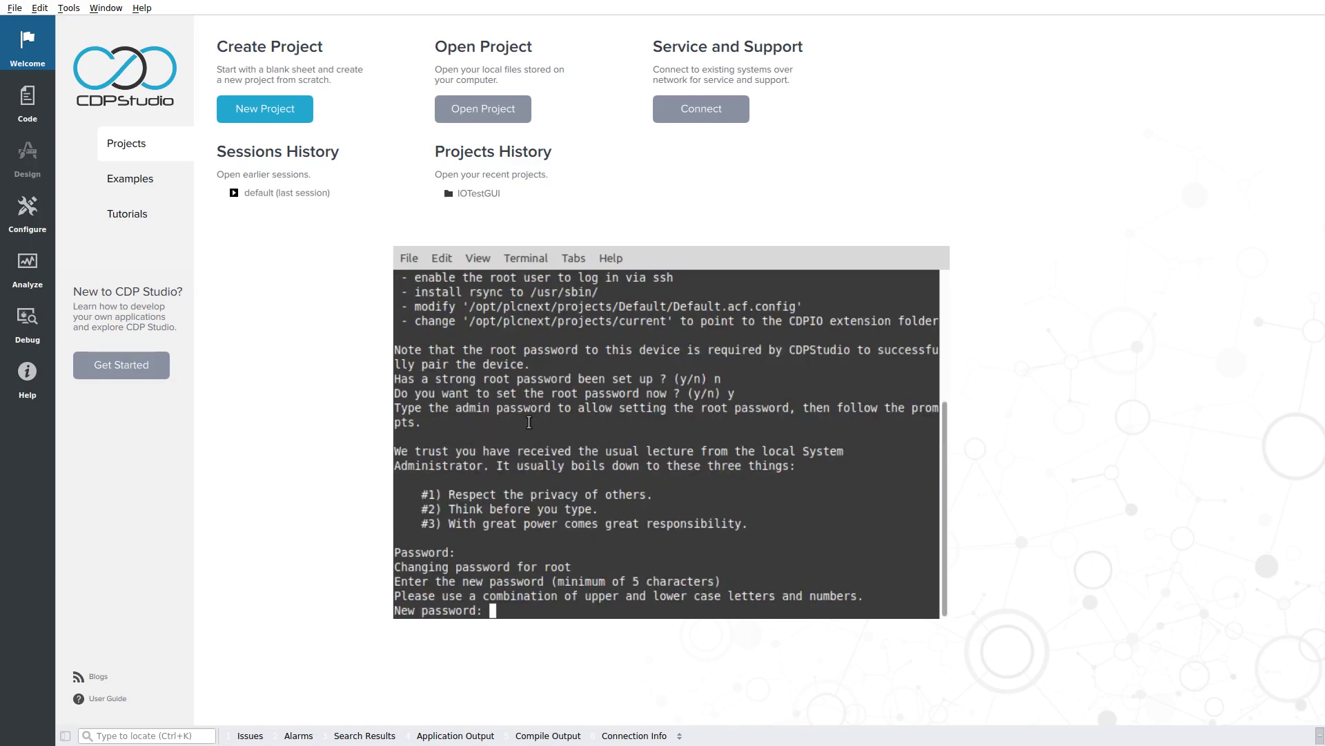
key(Return)
key(Return)
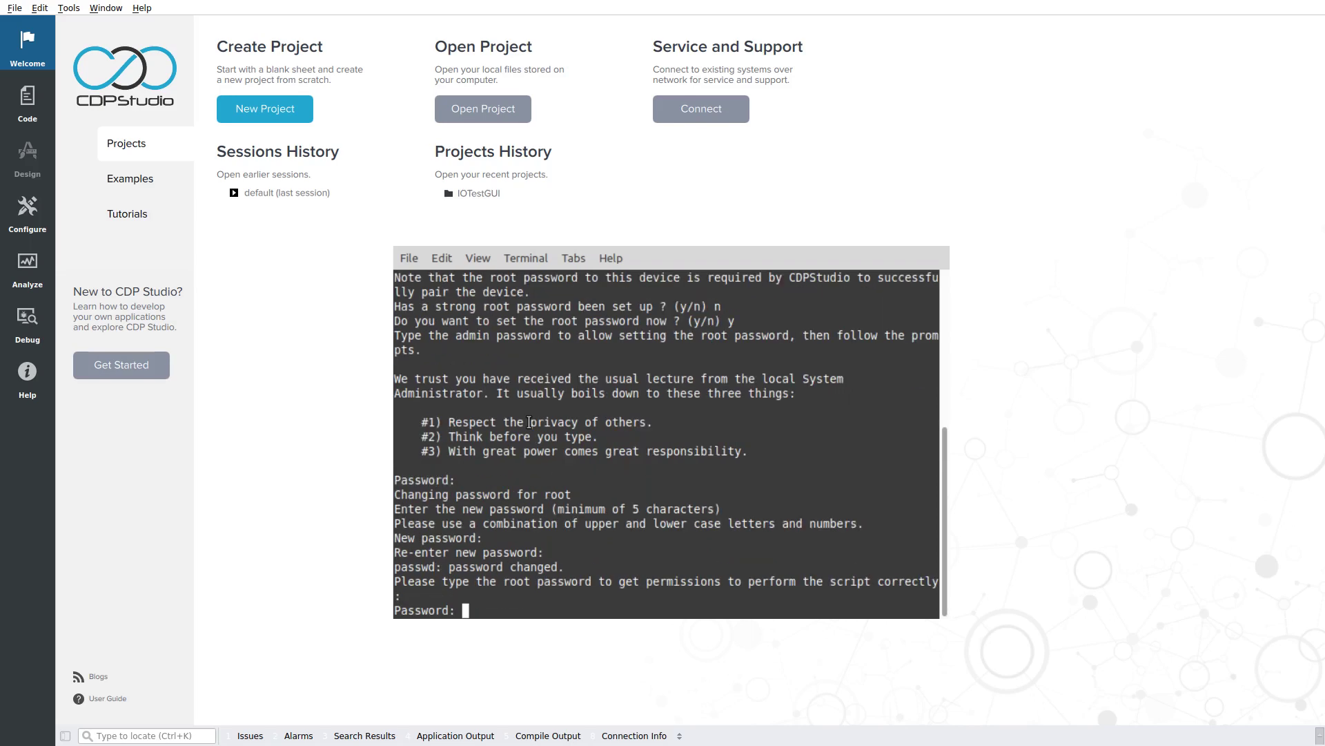
Let the script install the CDPIO extension, confirm the controller reboot, and exit
key(Return)
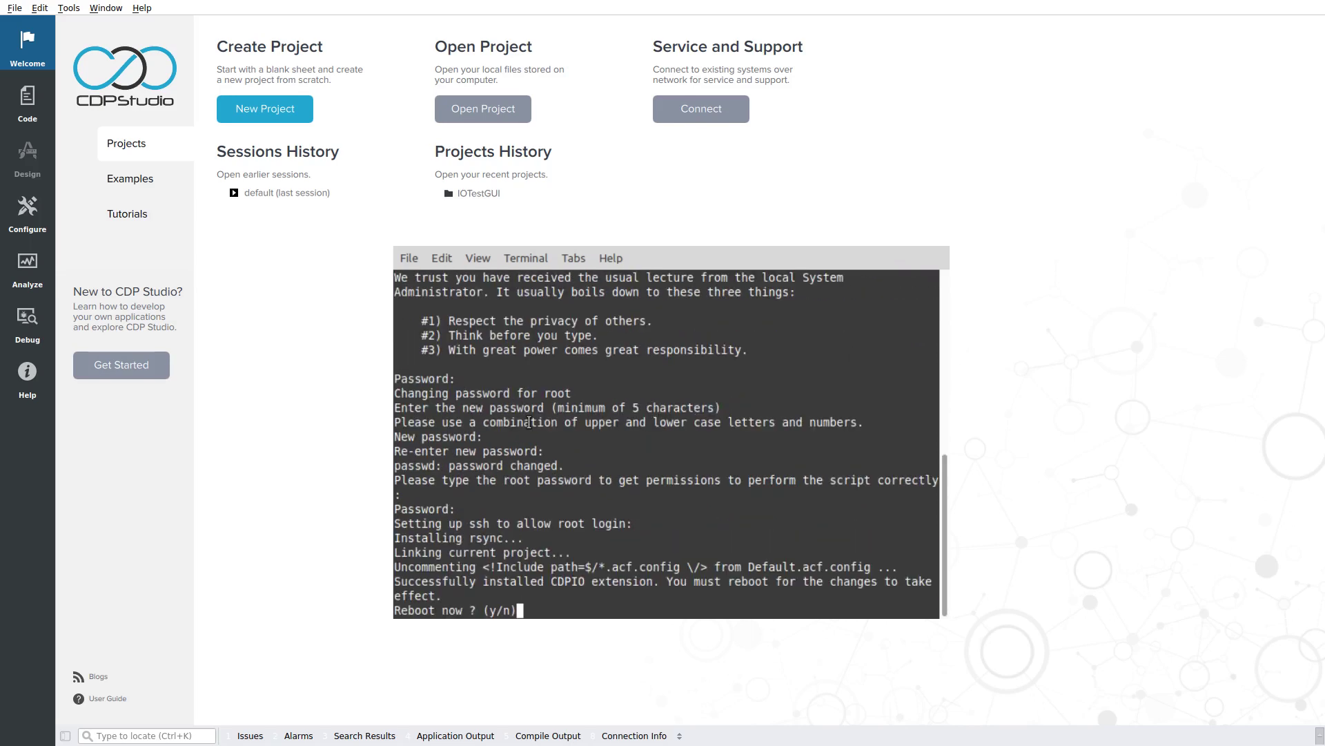
text(y)
key(Return)
text(exit)
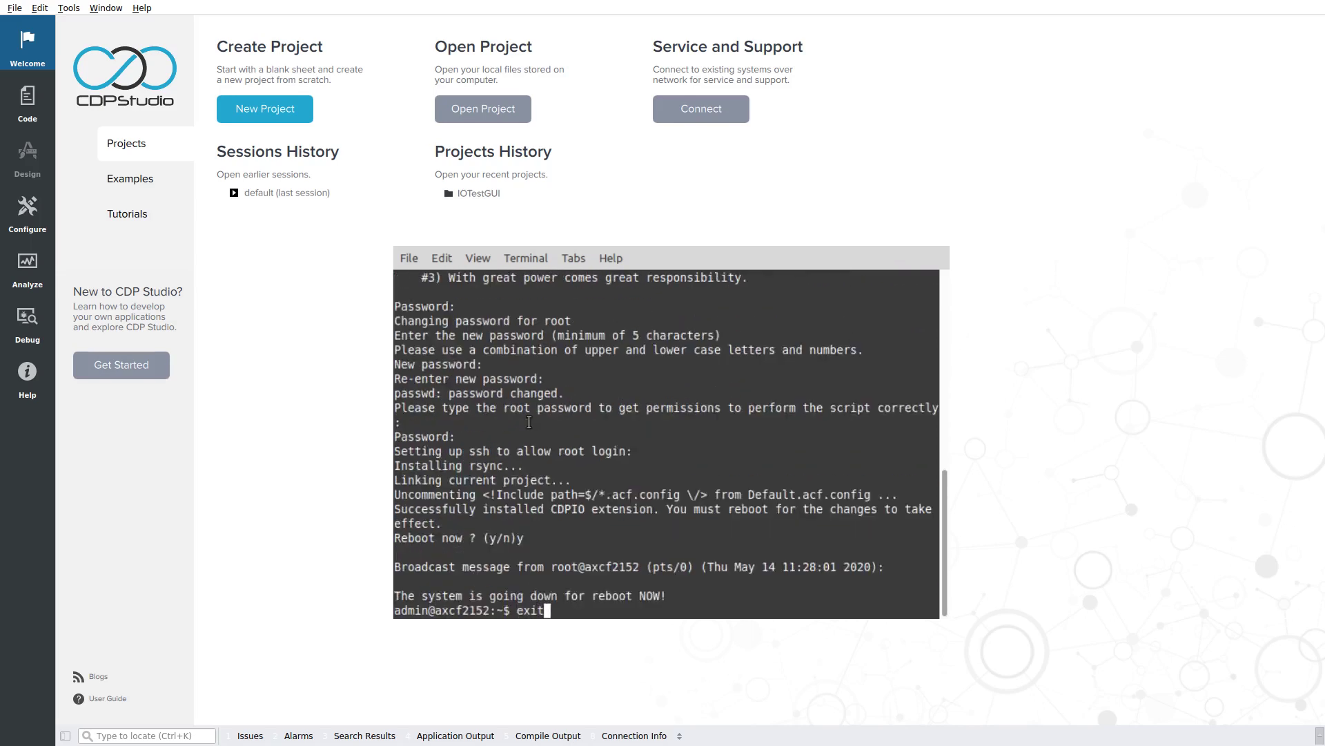
key(Return)
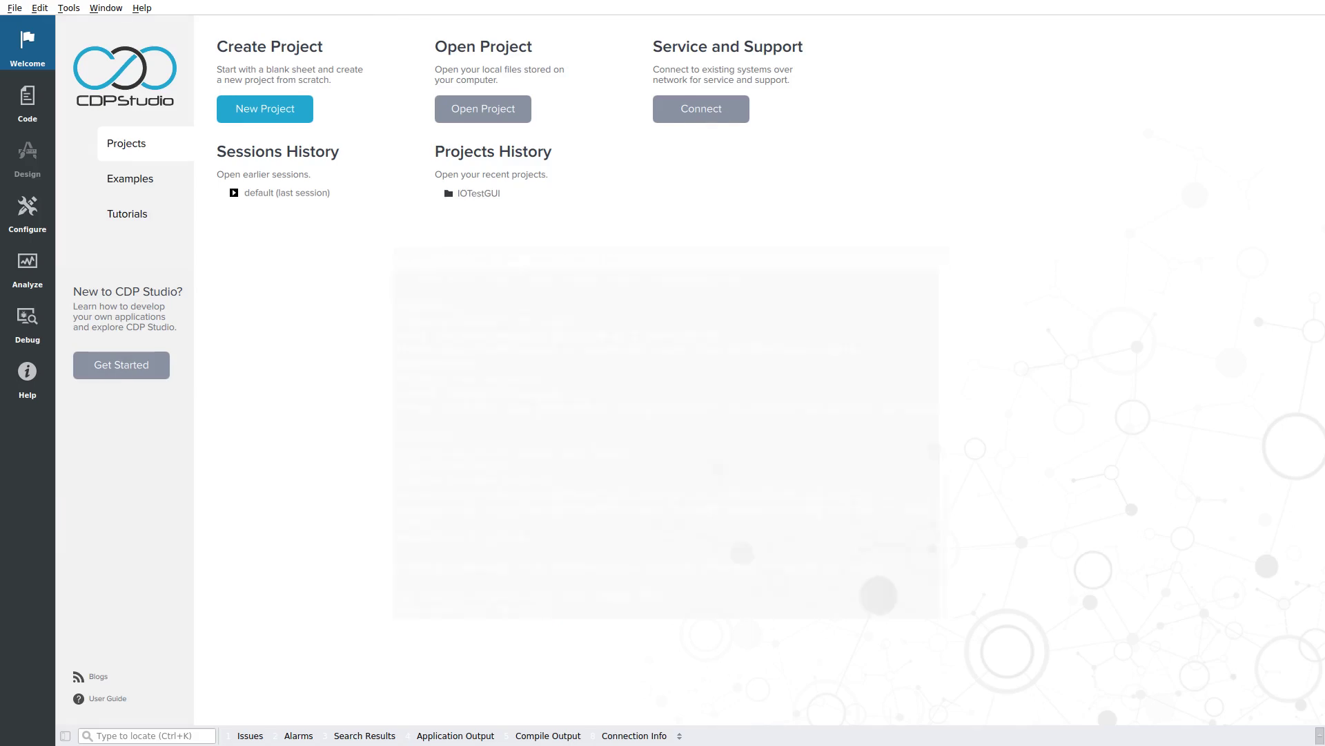